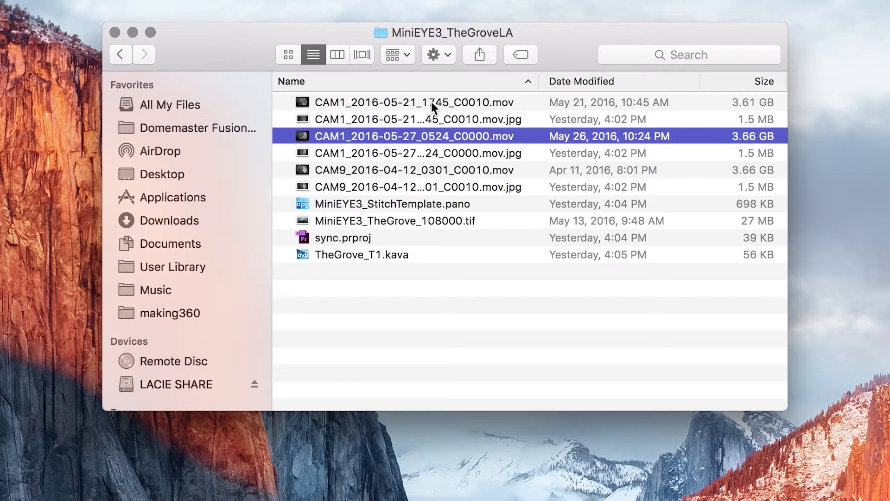
# Step: Import the three .mov camera clips from MiniEYE3_TheGroveLA into DaVinci Resolve's media pool, changing the project frame rate and video format to match
pyautogui.keyDown('super'); pyautogui.click(431, 169); pyautogui.keyUp('super')
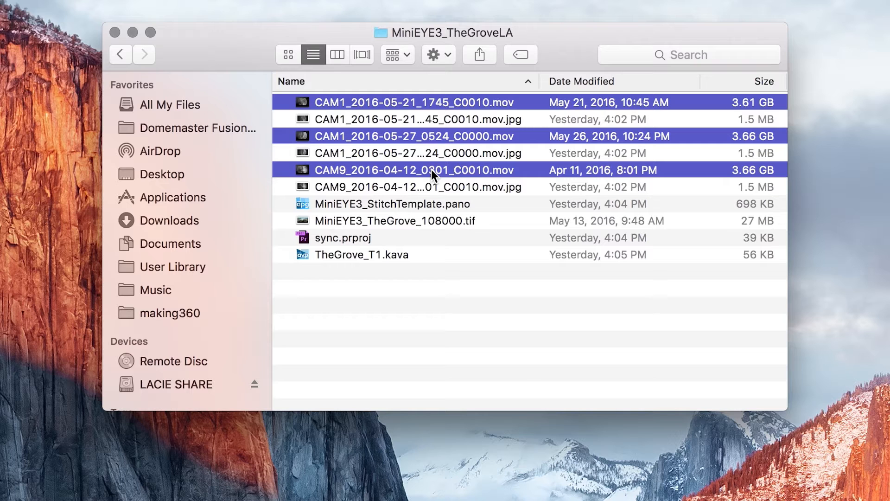
pyautogui.press('super+Tab')
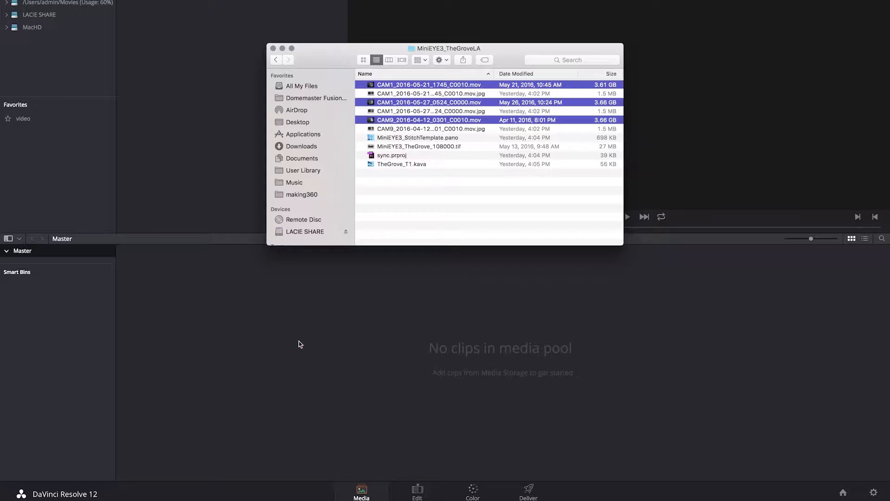
pyautogui.press('Return')
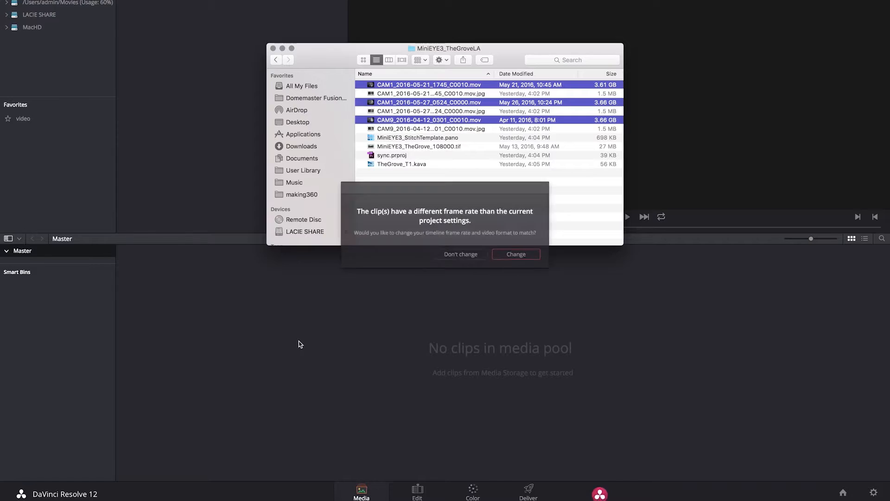
pyautogui.click(524, 258)
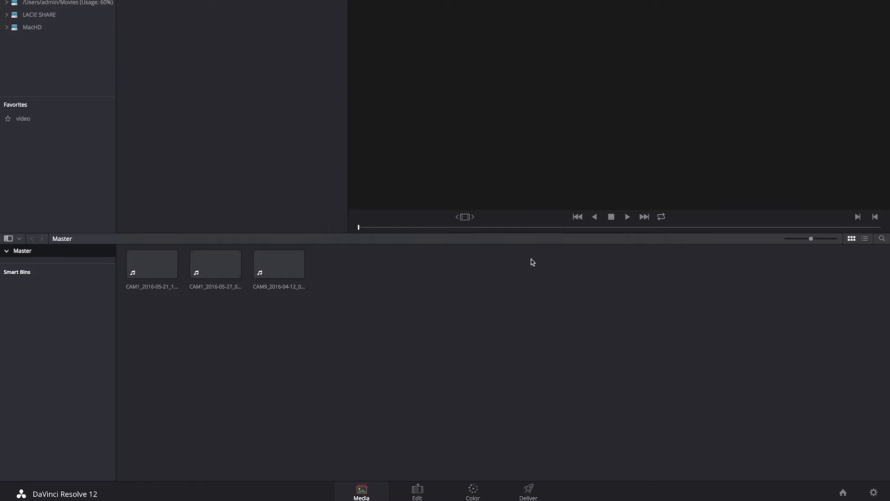
# Step: Create a timeline from all three imported camera clips and open it for editing
pyautogui.press('super+a')
pyautogui.rightClick(283, 264)
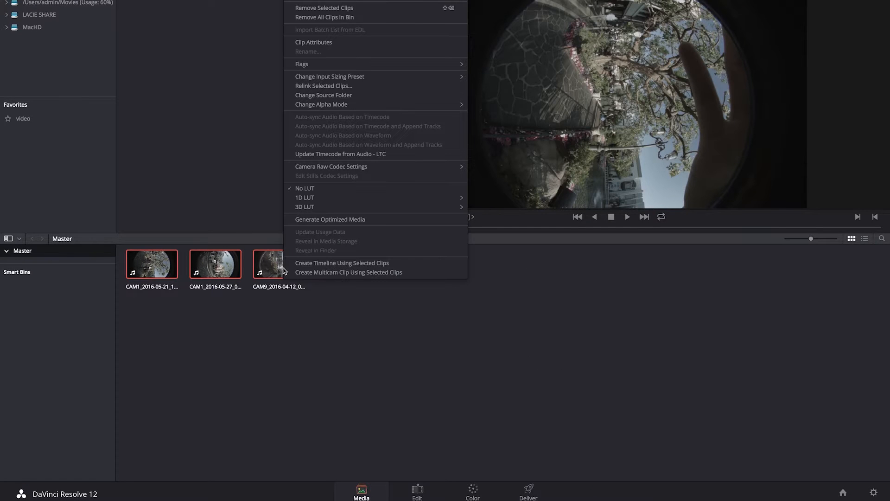
pyautogui.click(317, 264)
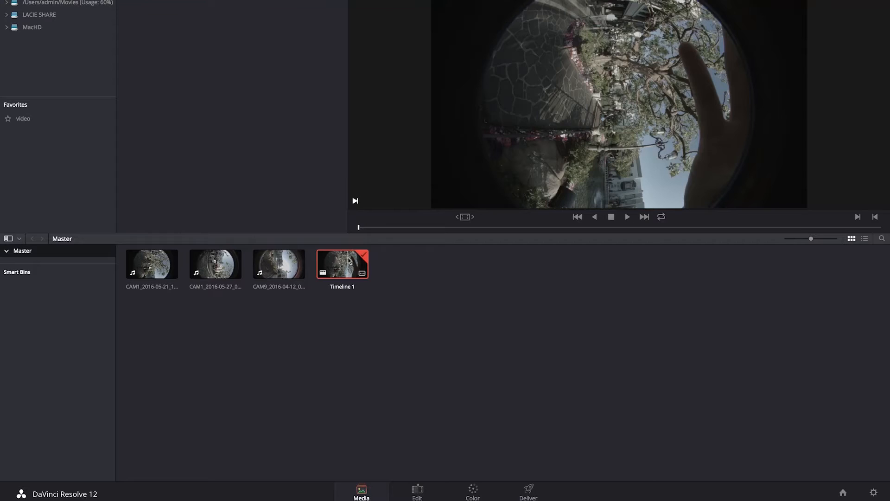
pyautogui.doubleClick(348, 261)
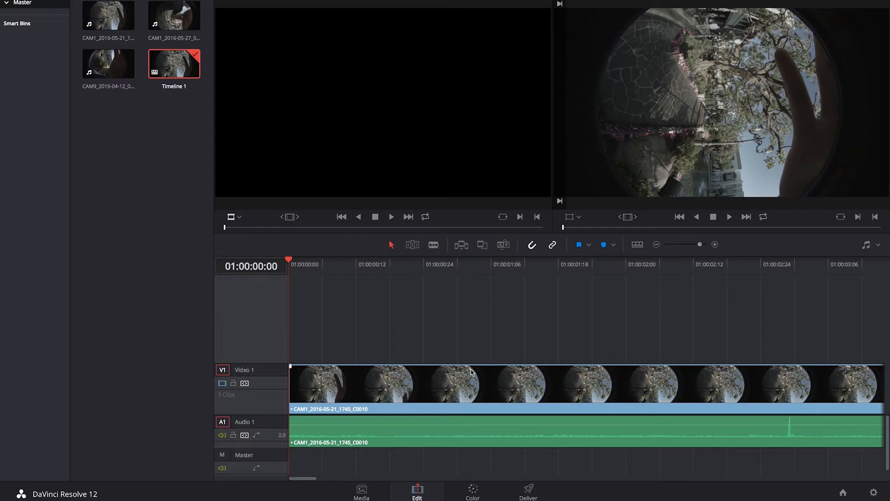
# Step: On the Color page, show the clip thumbnails and put all three clips into a new group
pyautogui.click(472, 493)
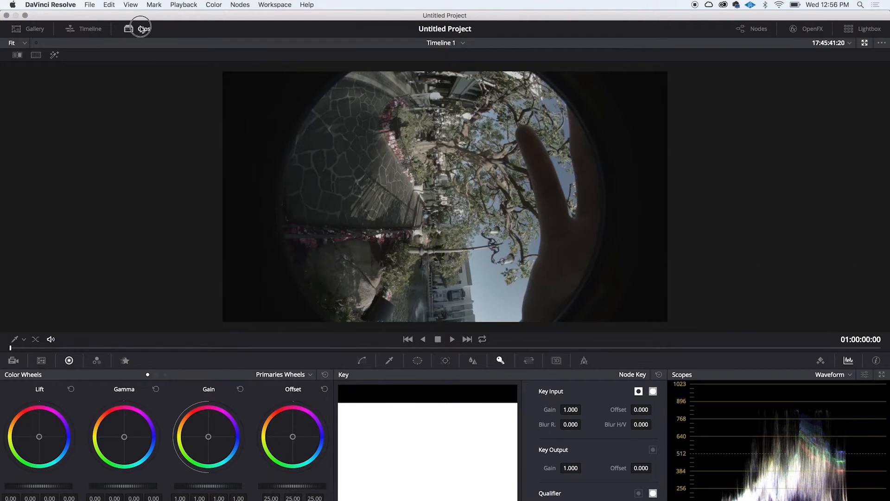
pyautogui.click(142, 29)
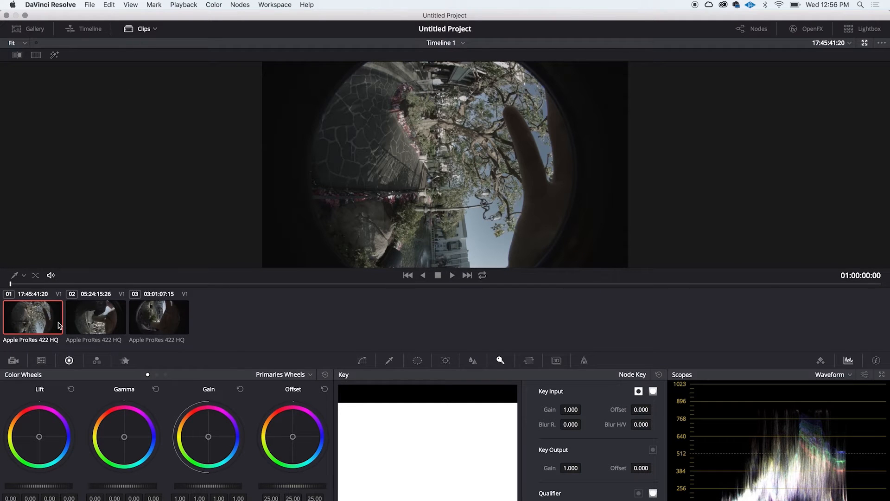
pyautogui.keyDown('shift'); pyautogui.click(170, 323); pyautogui.keyUp('shift')
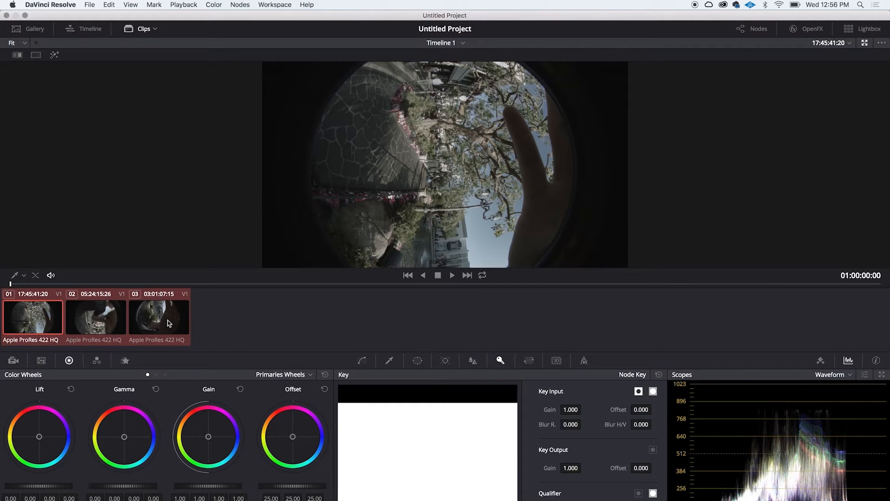
pyautogui.rightClick(170, 323)
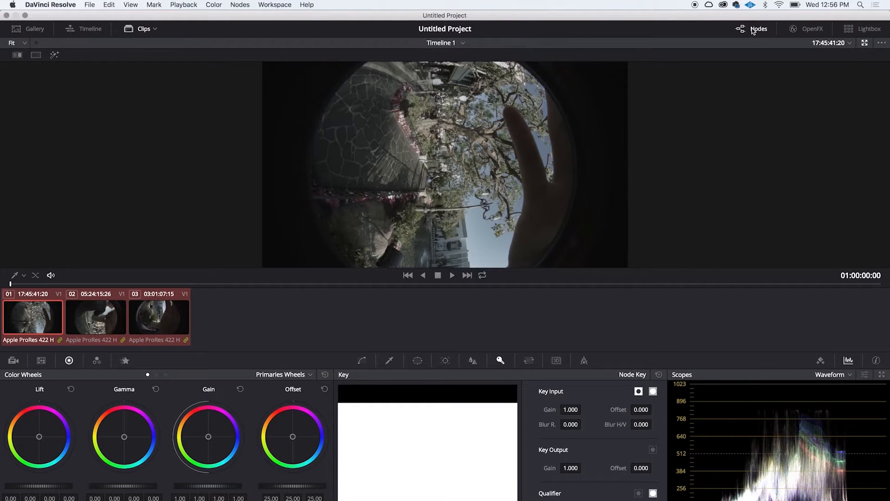
# Step: Switch the node graph to Group Post-Clip and apply Auto Color to its first node
pyautogui.click(753, 30)
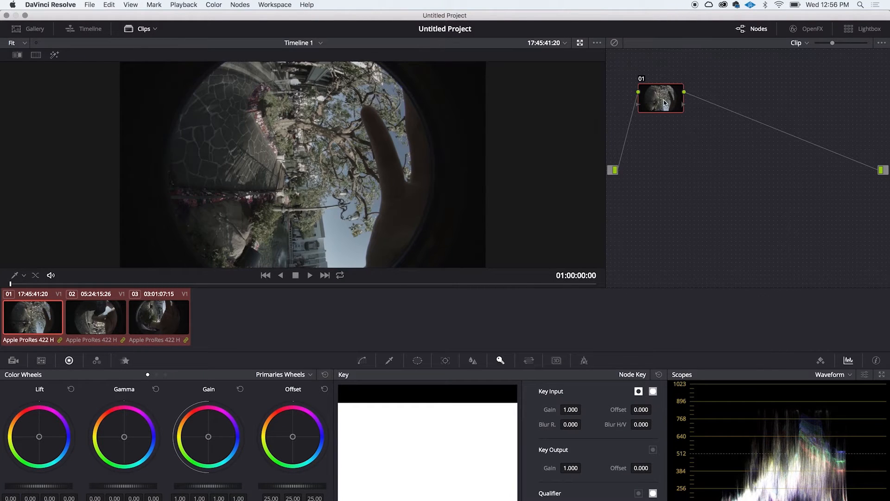
pyautogui.click(799, 43)
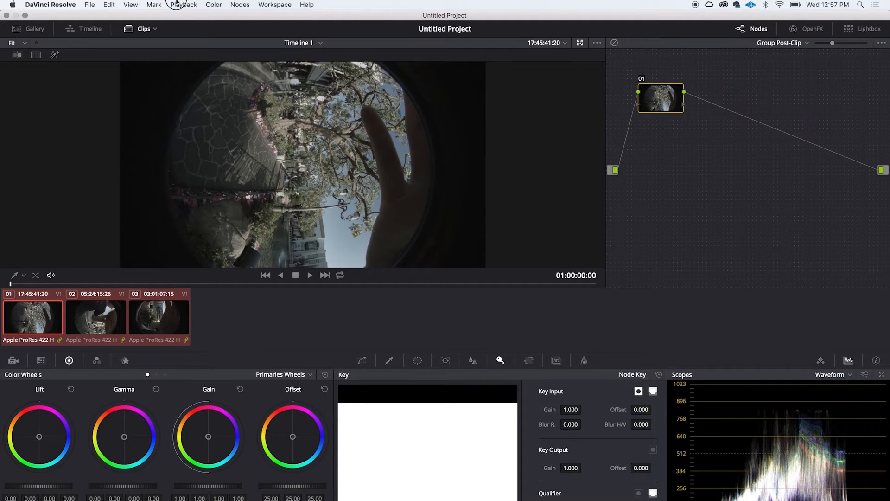
pyautogui.click(214, 5)
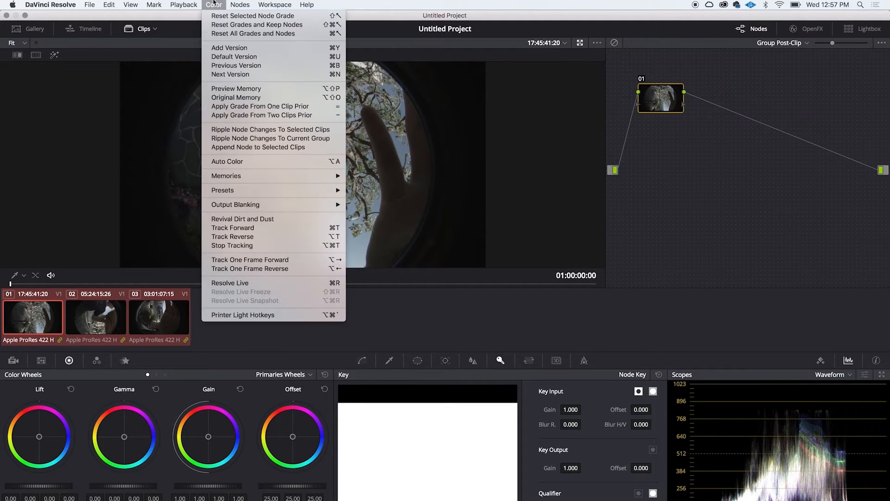
pyautogui.click(227, 163)
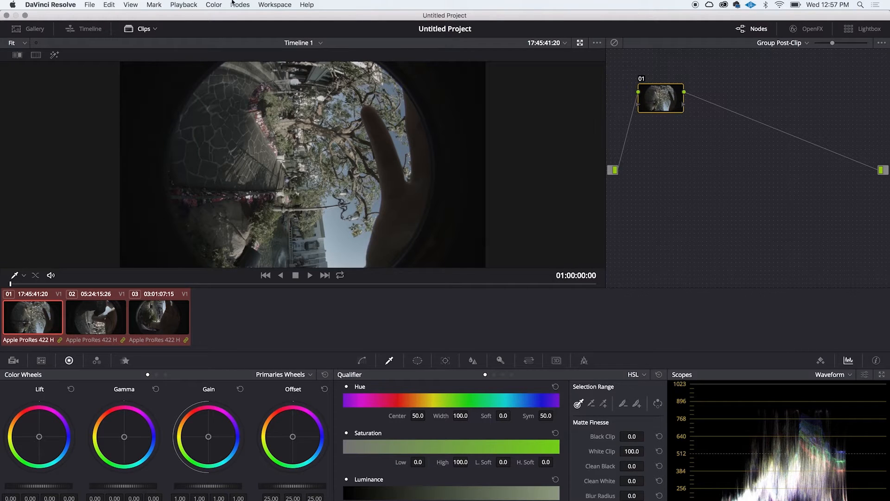
pyautogui.click(216, 4)
pyautogui.click(239, 165)
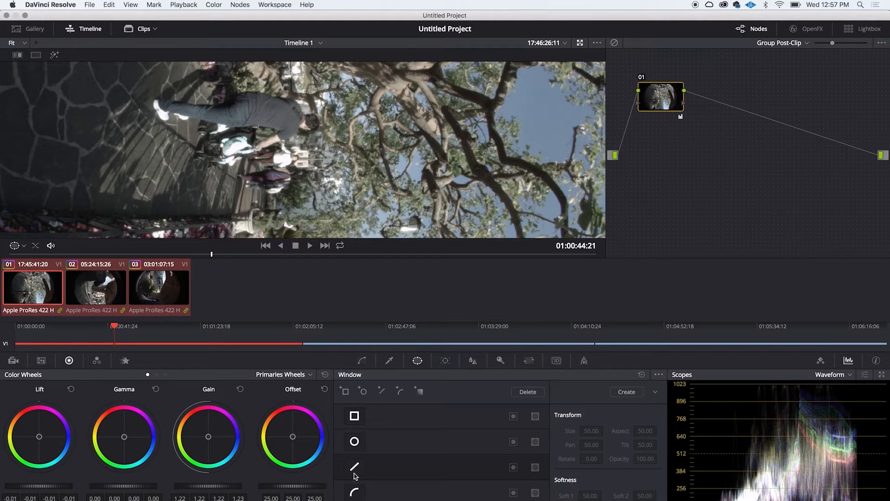
# Step: Add a linear window to the first group node and enlarge it to size 71.50 so it encloses the whole fisheye image
pyautogui.scroll(-5, 319, 184)
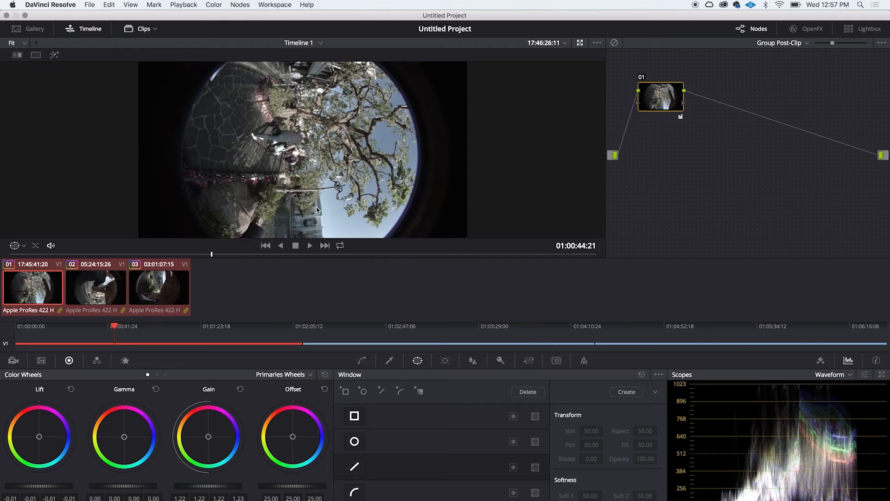
pyautogui.click(355, 467)
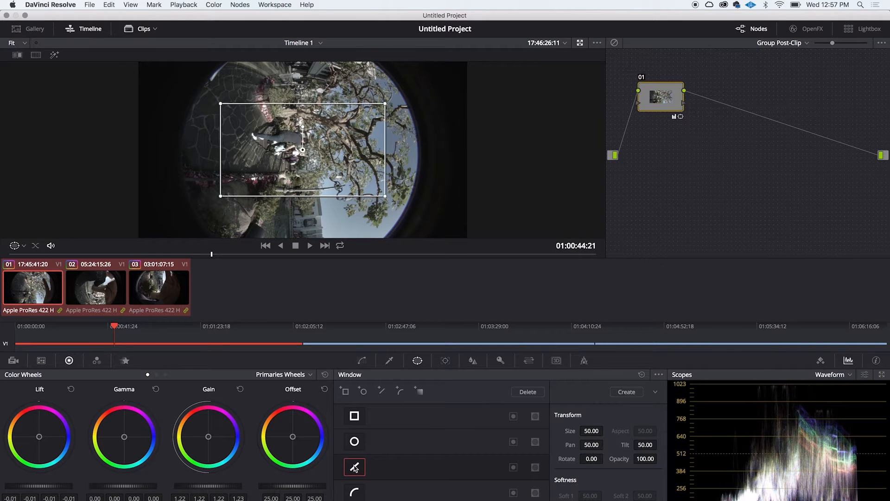
pyautogui.moveTo(589, 430); pyautogui.dragTo(886, 431)
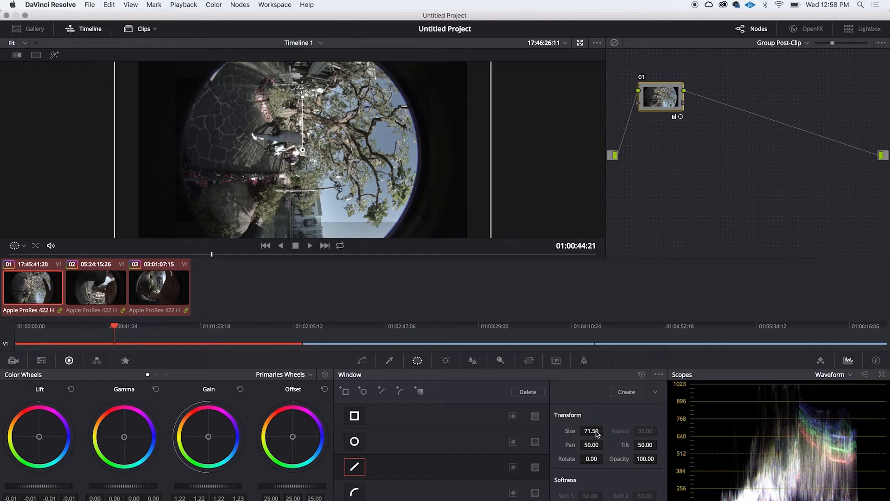
pyautogui.scroll(3, 363, 108)
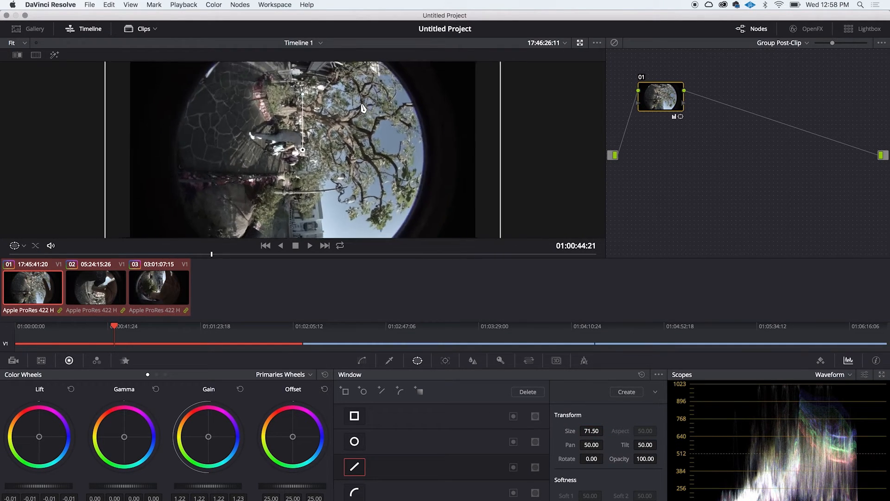
pyautogui.scroll(3, 363, 108)
pyautogui.scroll(-3, 362, 108)
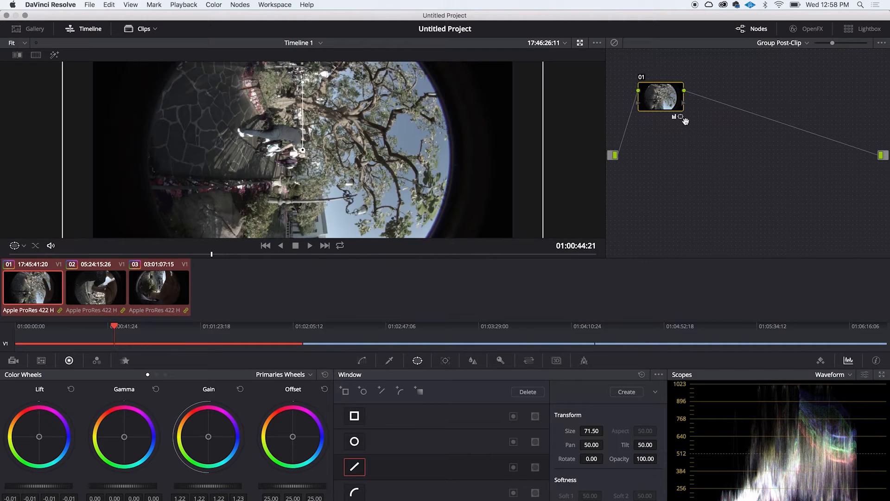
pyautogui.scroll(3, 333, 154)
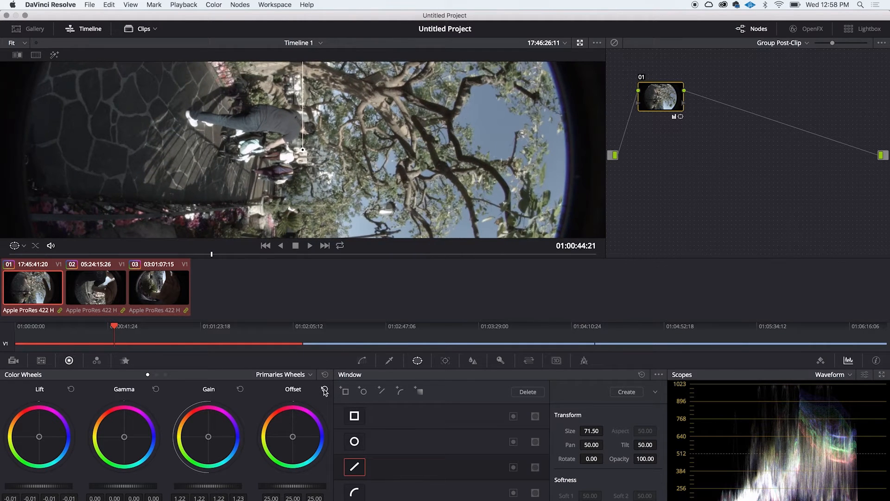
# Step: Sharpen the first group node with scaling at 0.40 and radius at 0.46
pyautogui.click(471, 361)
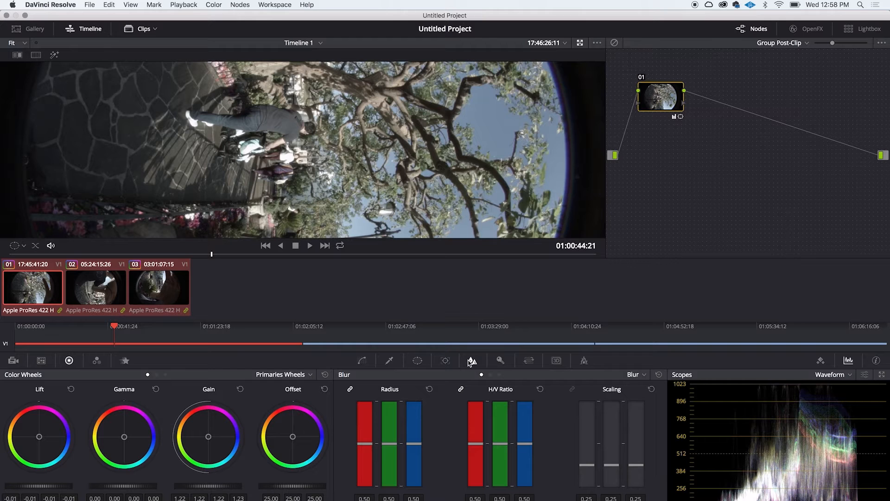
pyautogui.click(638, 378)
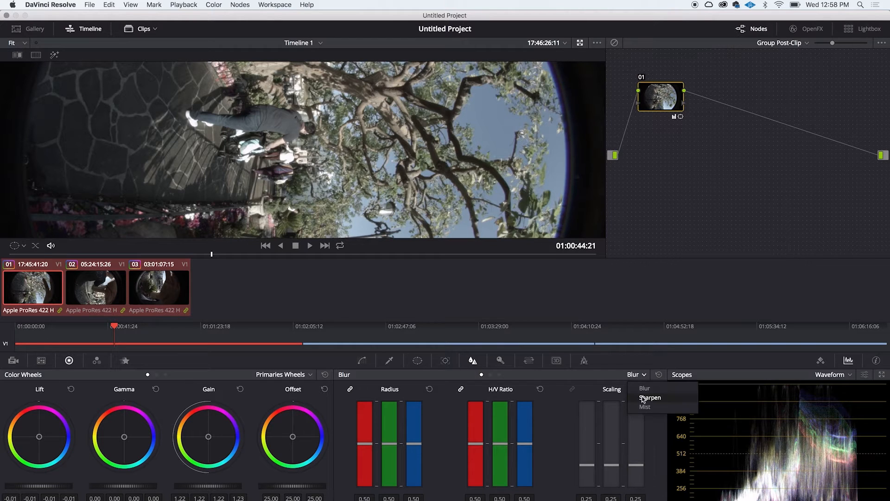
pyautogui.click(644, 397)
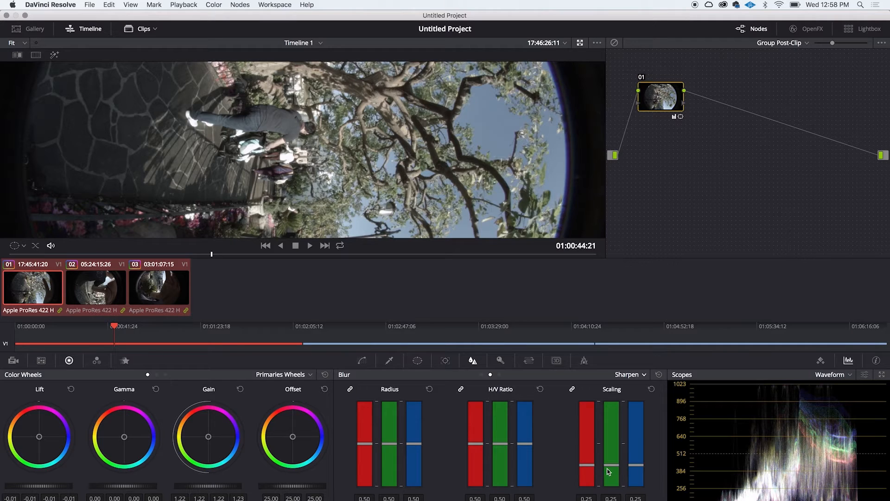
pyautogui.moveTo(612, 464); pyautogui.dragTo(614, 459)
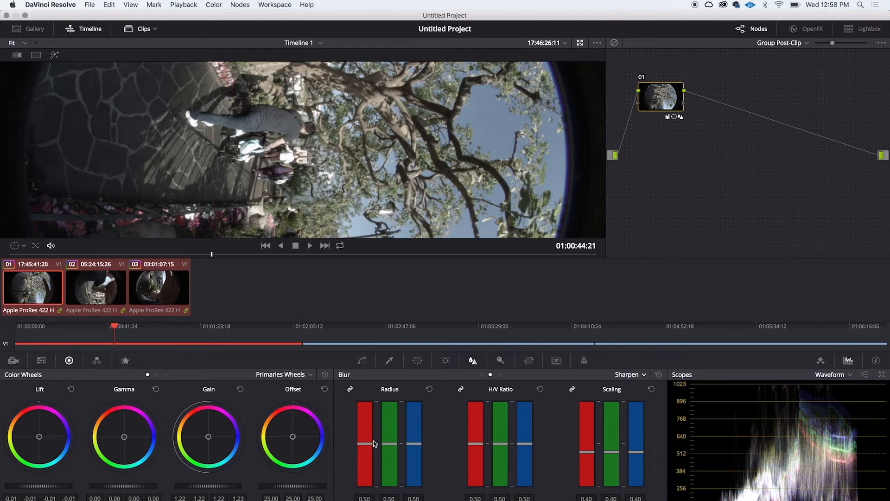
pyautogui.moveTo(390, 447)
pyautogui.mouseDown()
pyautogui.moveTo(390, 423)
pyautogui.moveTo(390, 484)
pyautogui.moveTo(389, 451)
pyautogui.mouseUp()
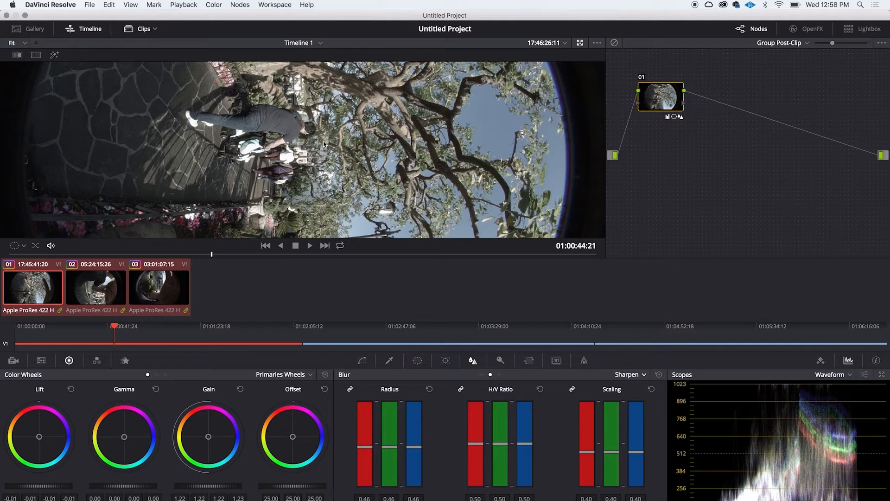
pyautogui.scroll(-3, 323, 144)
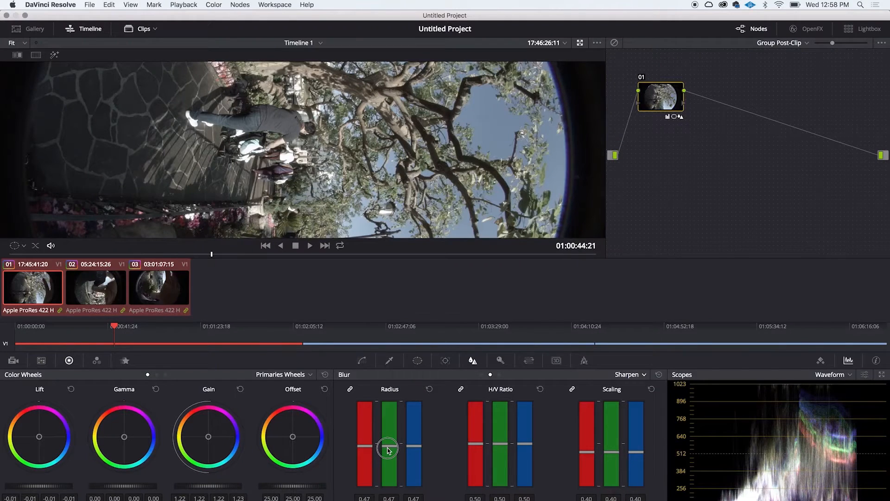
pyautogui.moveTo(388, 449); pyautogui.dragTo(388, 451)
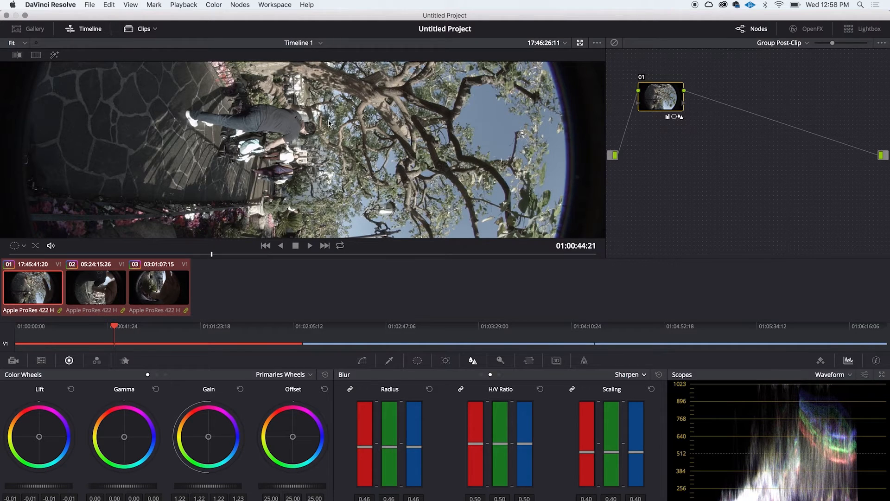
pyautogui.scroll(-2, 326, 135)
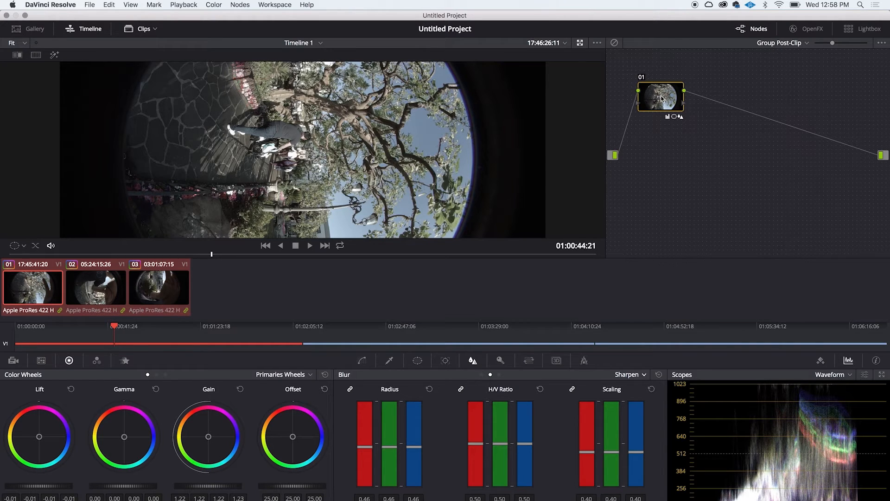
# Step: Add a serial node after the first and raise its RGB Mixer red, green and blue outputs to 2.00 each in their own channels
pyautogui.hotkey('alt', 's')
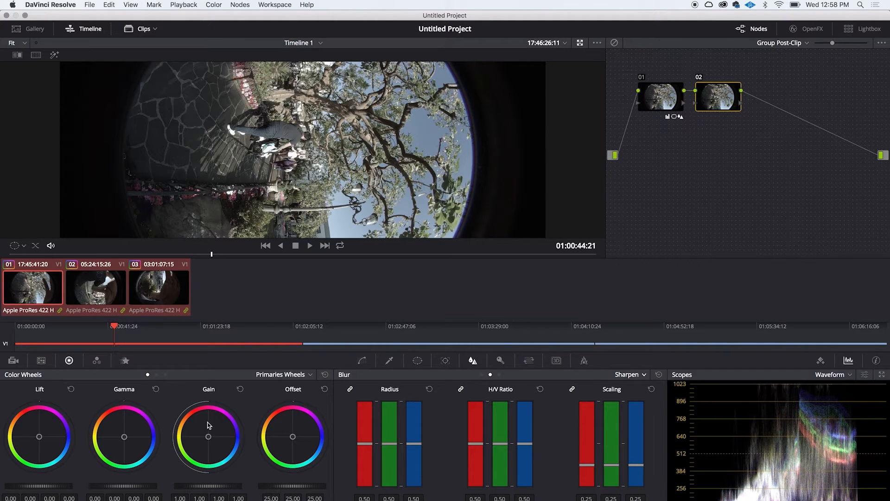
pyautogui.click(97, 360)
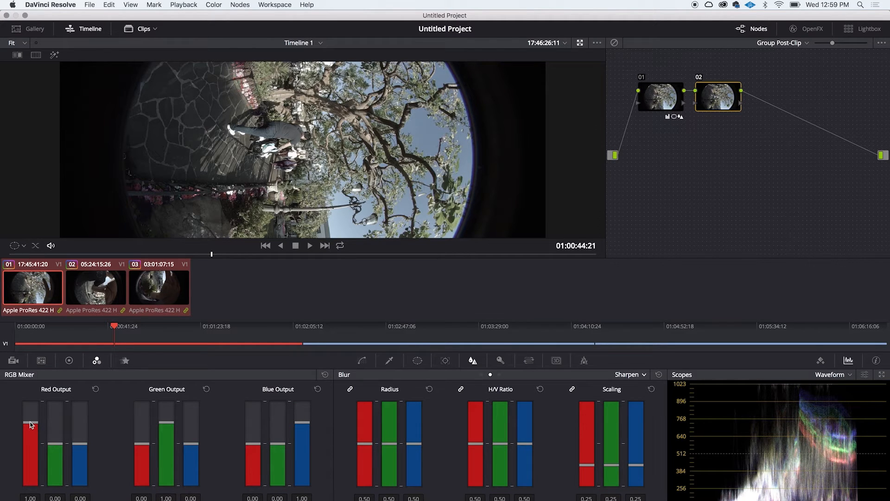
pyautogui.moveTo(31, 424); pyautogui.dragTo(30, 365)
pyautogui.moveTo(173, 428); pyautogui.dragTo(165, 335)
pyautogui.moveTo(302, 420); pyautogui.dragTo(294, 328)
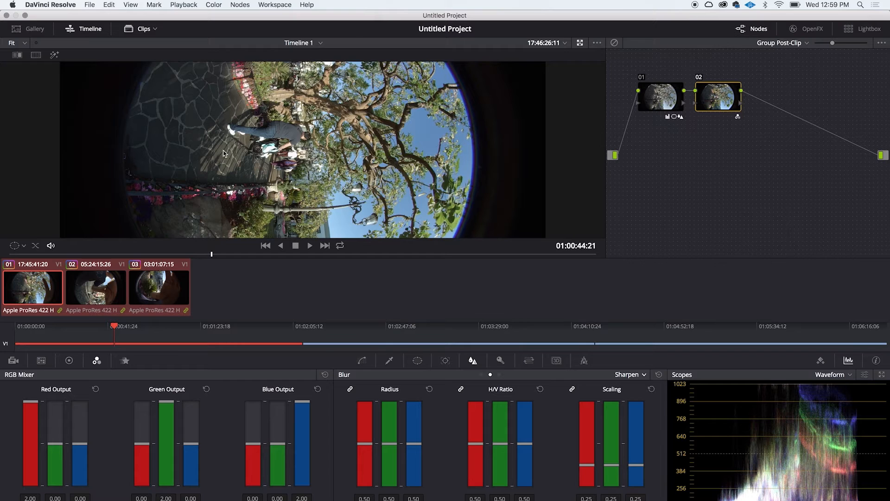
pyautogui.scroll(5, 350, 175)
pyautogui.scroll(-2, 350, 176)
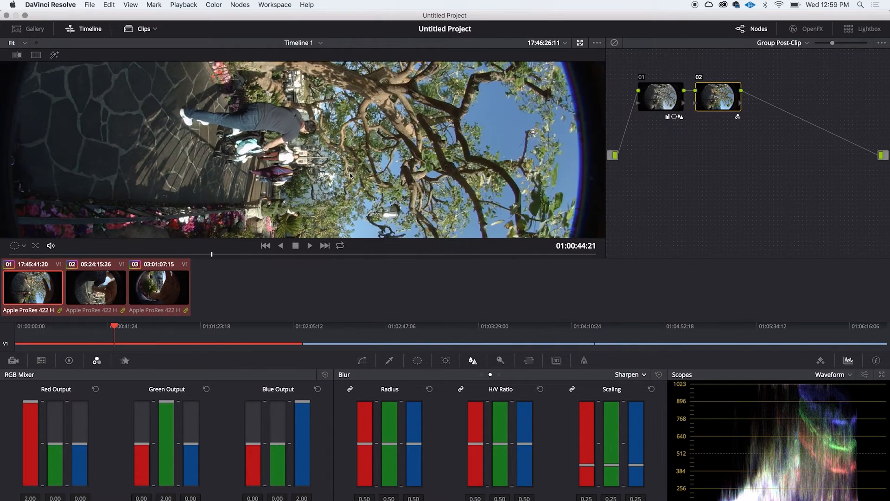
# Step: Reduce the second node's key output gain to 0.812 to soften the saturation boost
pyautogui.click(500, 361)
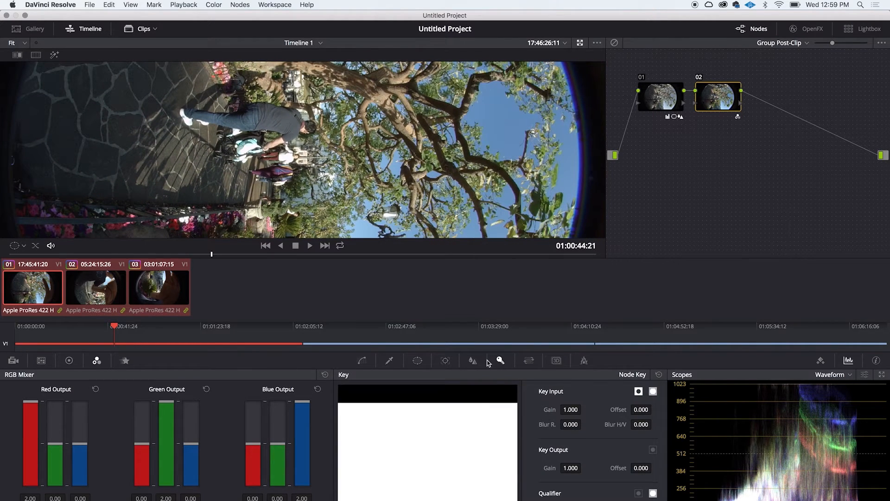
pyautogui.moveTo(570, 470); pyautogui.dragTo(484, 467)
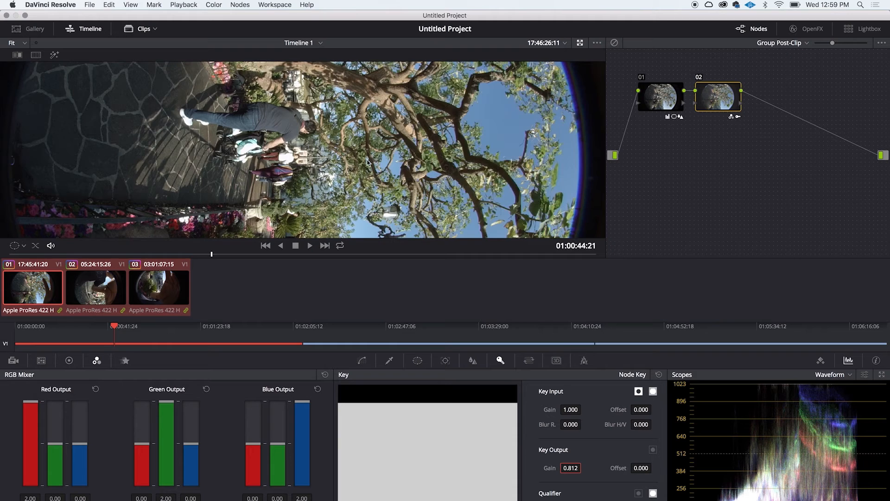
pyautogui.scroll(-4, 367, 163)
pyautogui.scroll(2, 367, 163)
pyautogui.click(667, 219)
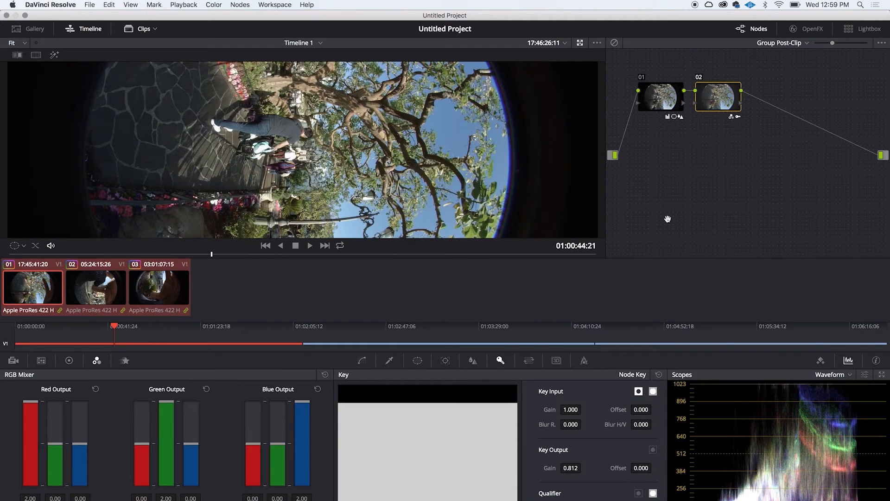
# Step: Check the group grade on the second clip and set the Deliver page to render the timeline as individual source clips
pyautogui.click(106, 275)
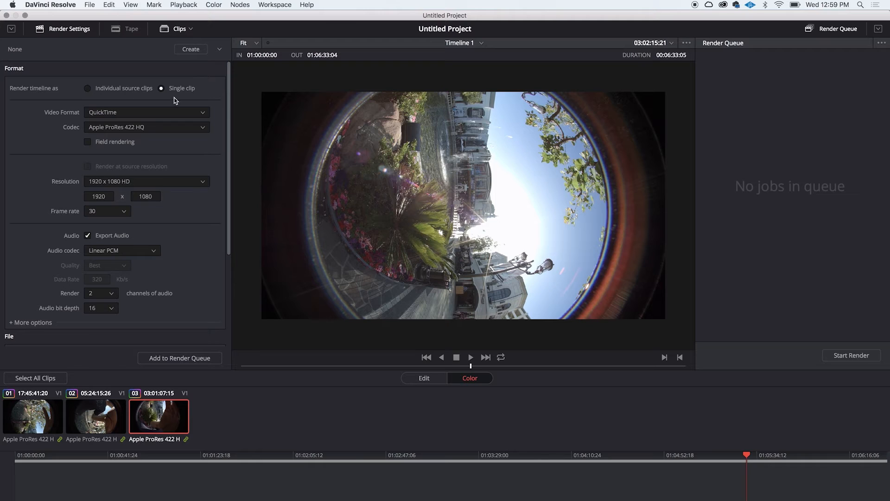
pyautogui.click(97, 90)
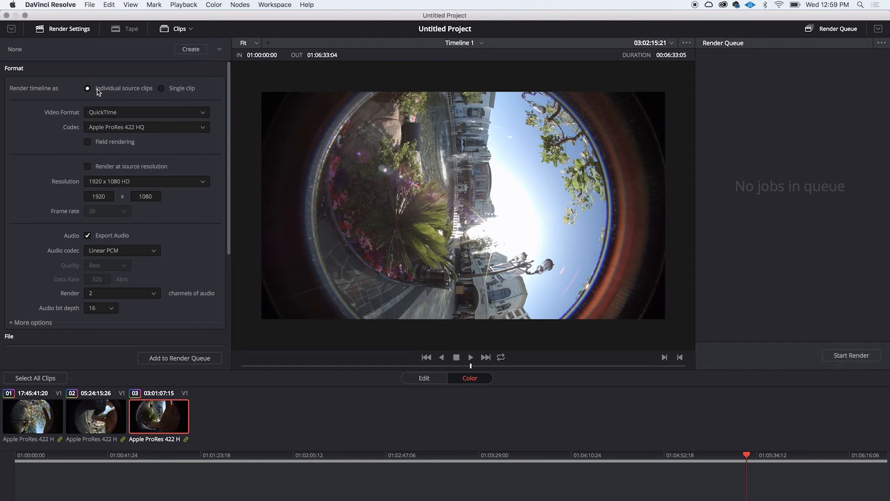